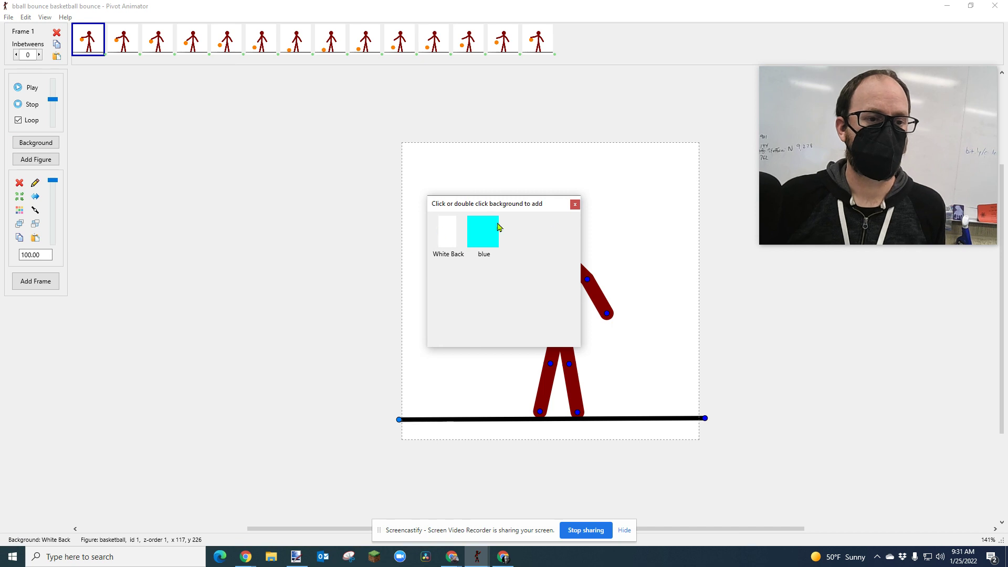
Step: Apply the existing blue background to frame 1 and close the background list
left_click(488, 238)
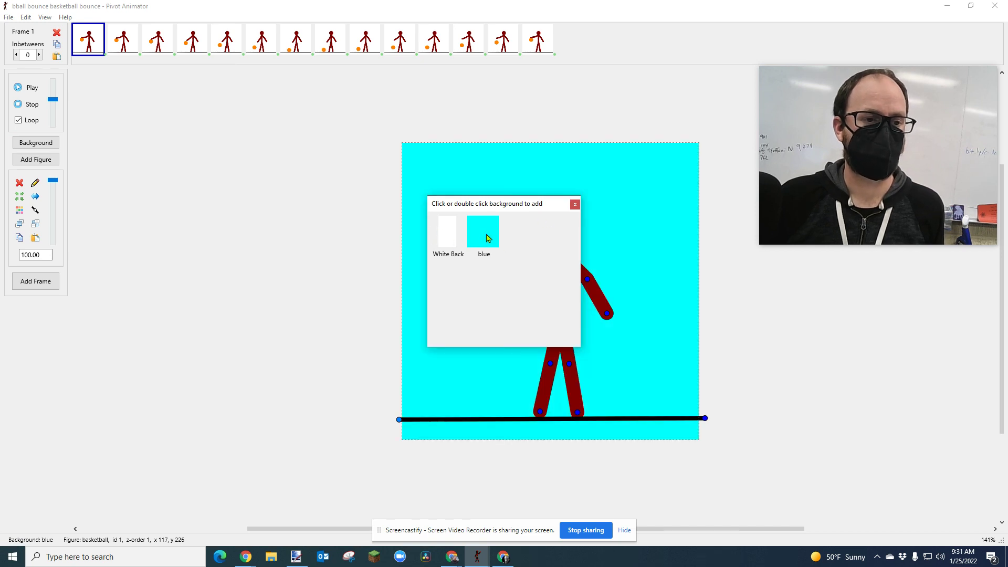
left_click(575, 205)
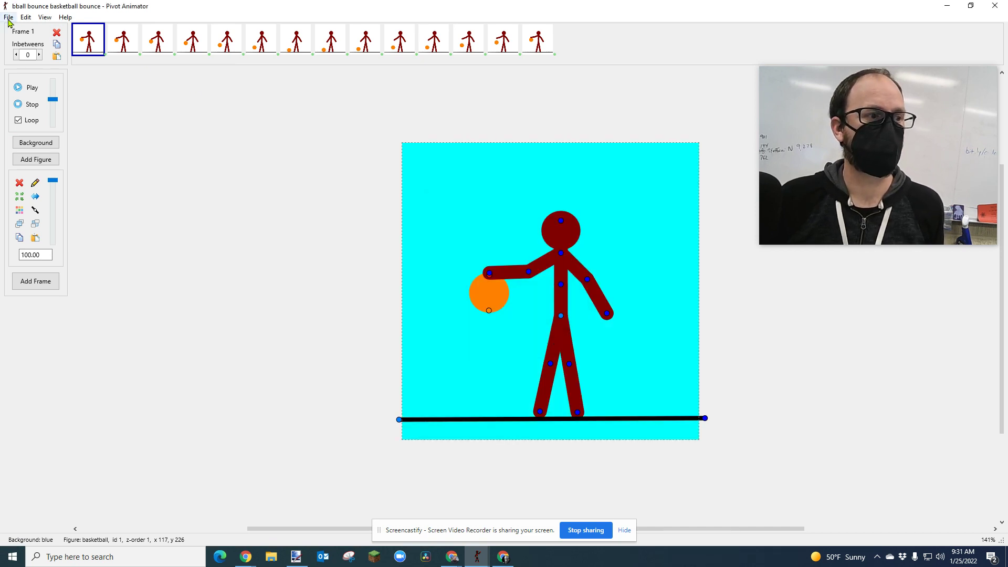
Step: Start a new radial gradient background colour and reposition its centre and edge handles in the preview
left_click(9, 17)
left_click(49, 114)
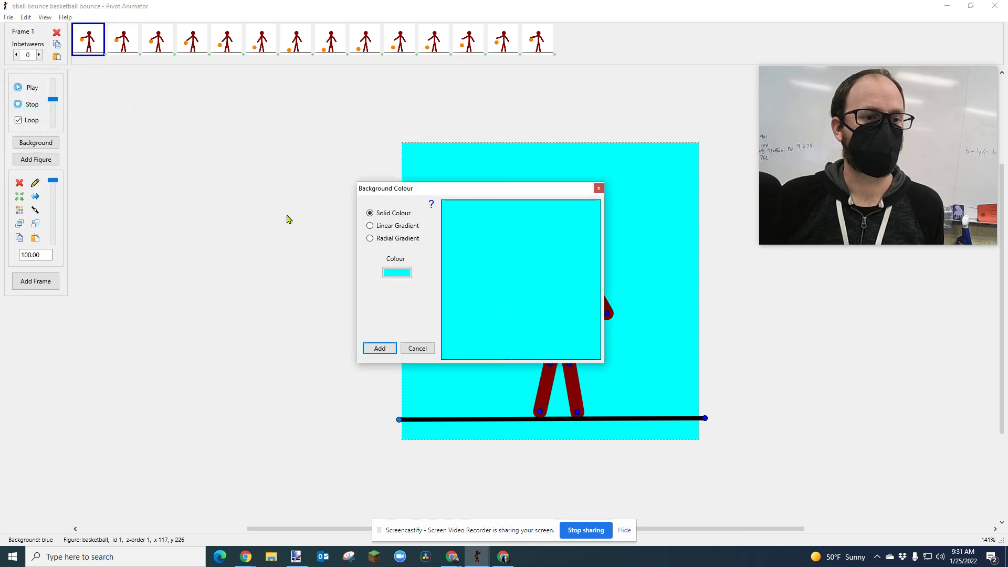
left_click(371, 239)
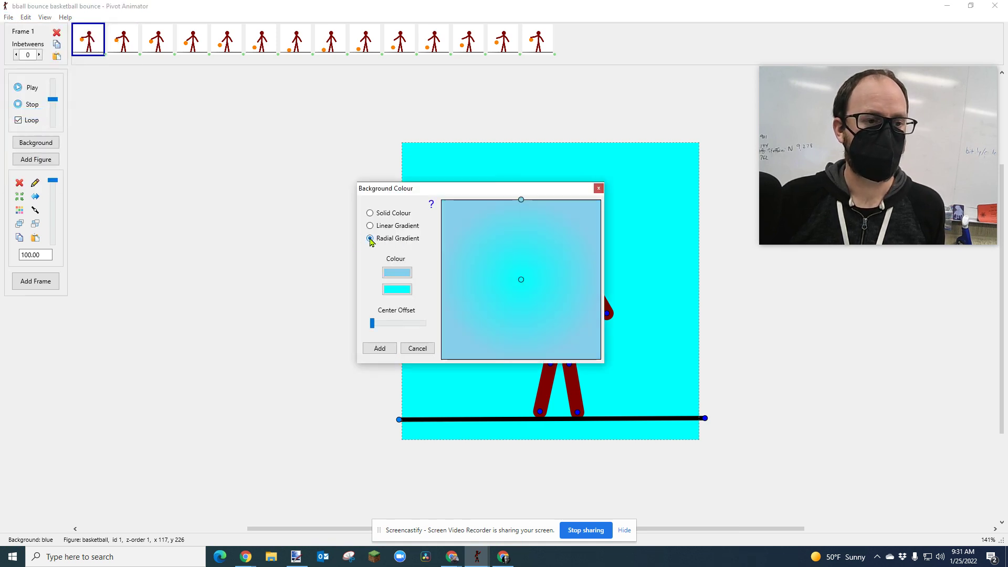
left_click_drag(519, 285, 535, 310)
left_click_drag(521, 200, 522, 225)
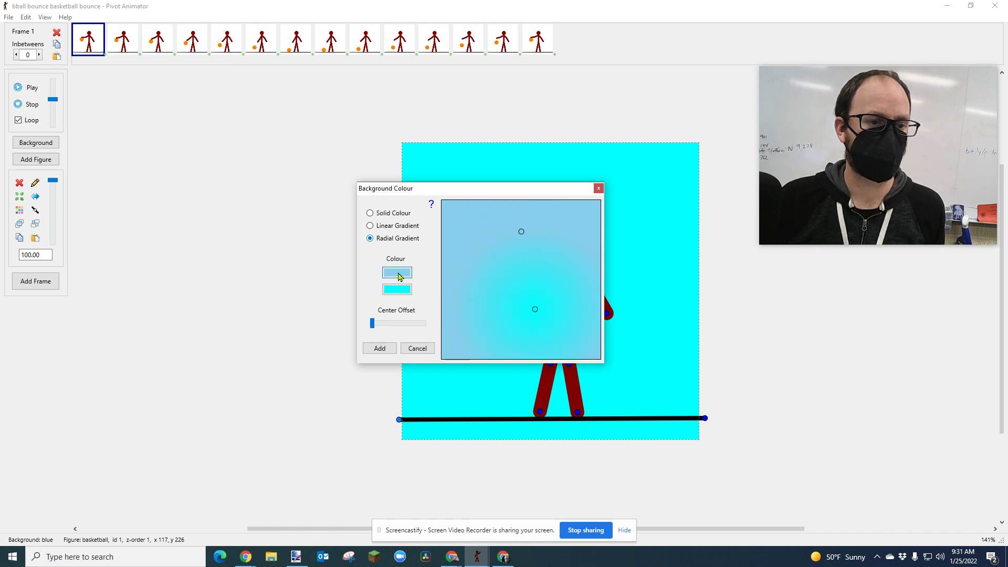
Step: Set the gradient's outer colour to bright green (80FF00) and raise the center offset to about the middle of its range
left_click(402, 272)
left_click(448, 230)
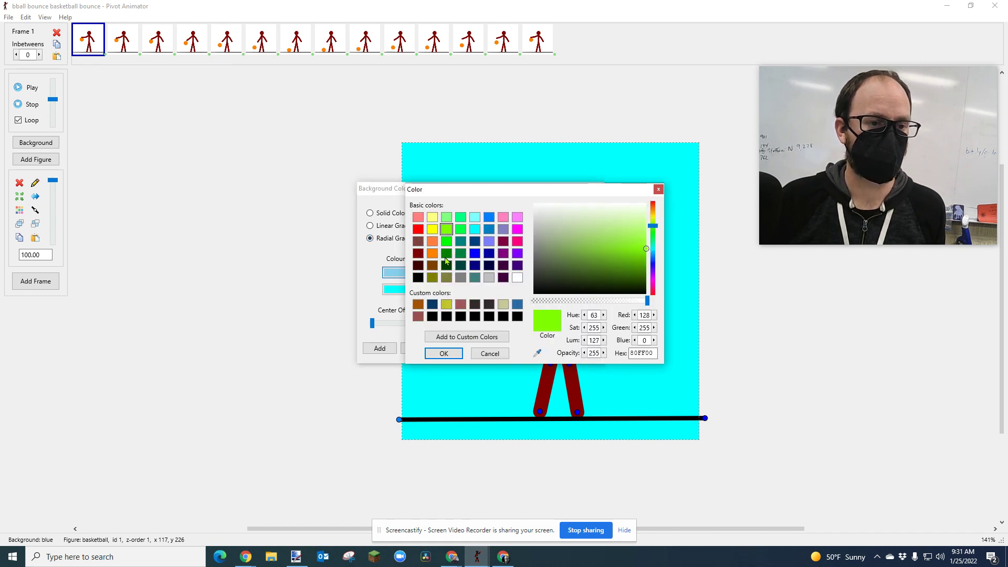
left_click(446, 353)
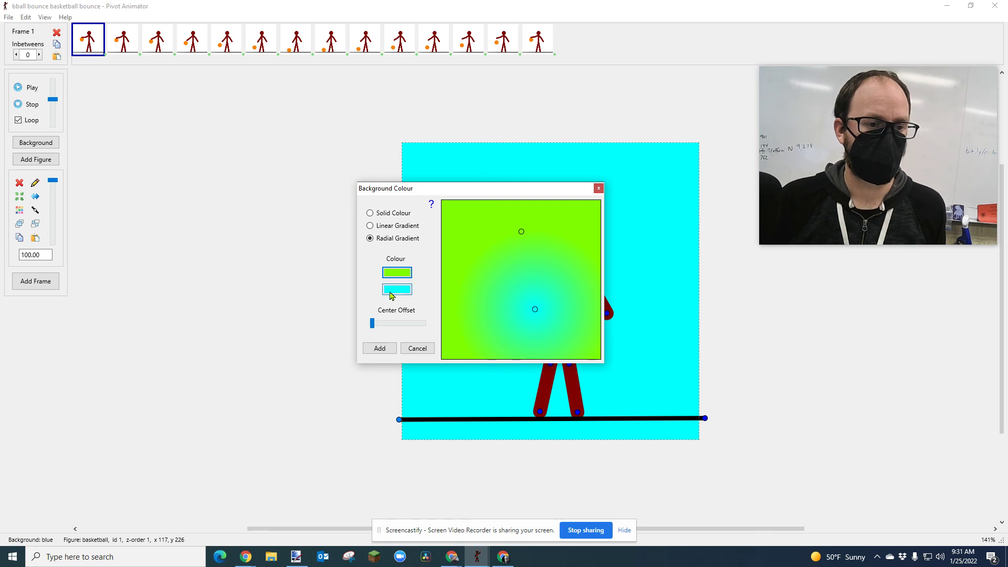
left_click_drag(373, 324, 402, 334)
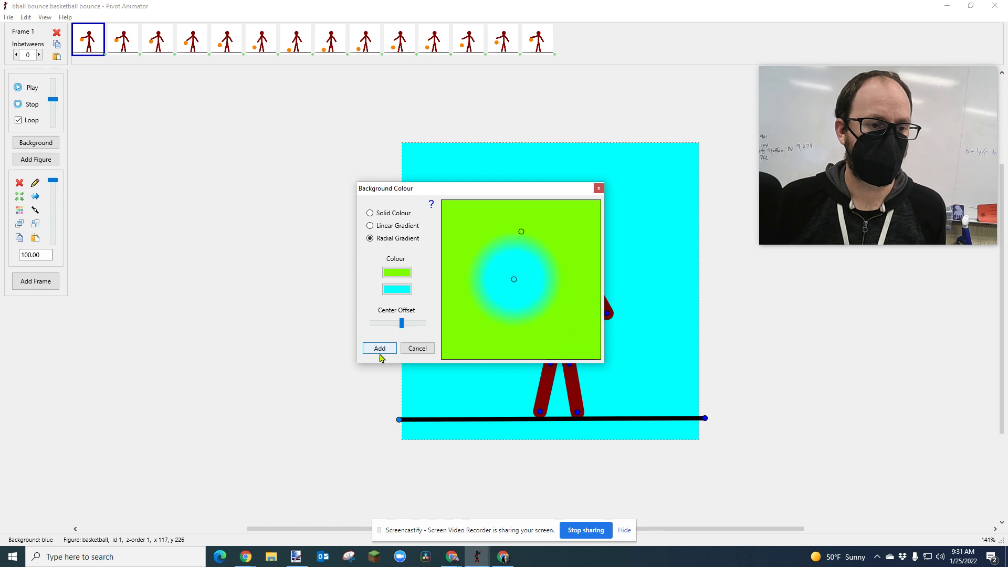
Step: Add the gradient to frame 1 as a background named asdf
left_click(380, 349)
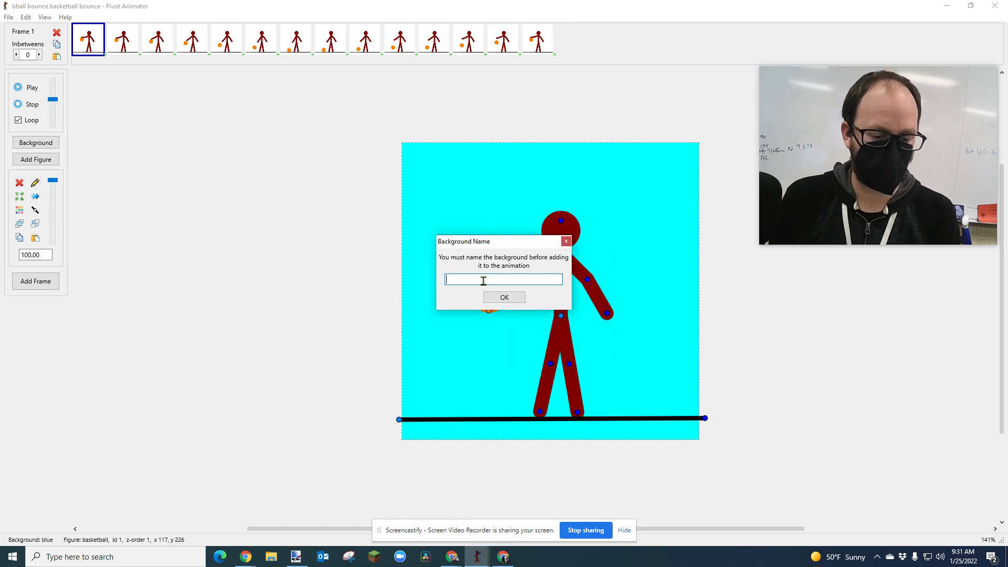
type("cyan")
key("Return")
left_click(526, 314)
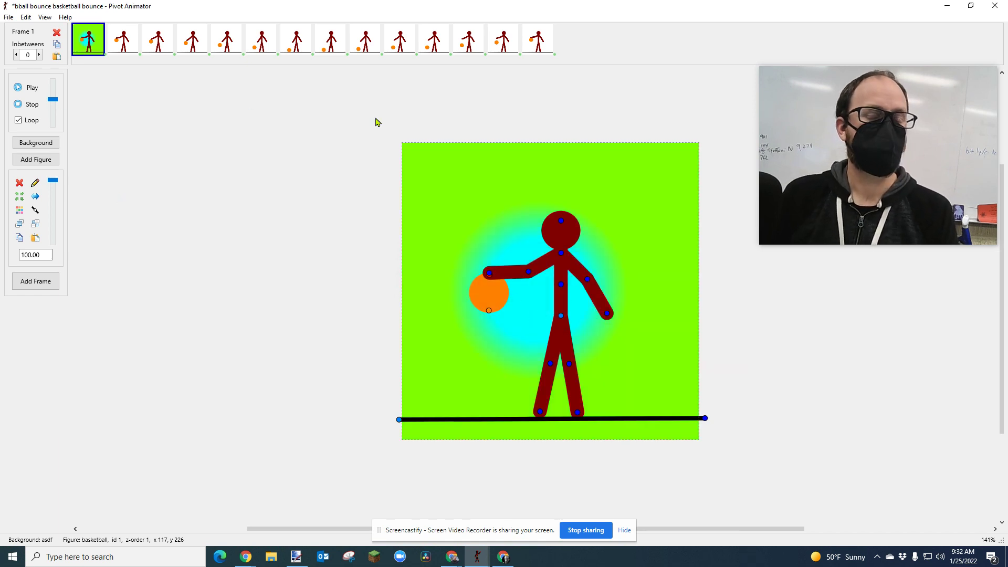
Step: Switch to the paint.net window holding the untitled hill-and-sky drawing and maximize it
left_click(947, 5)
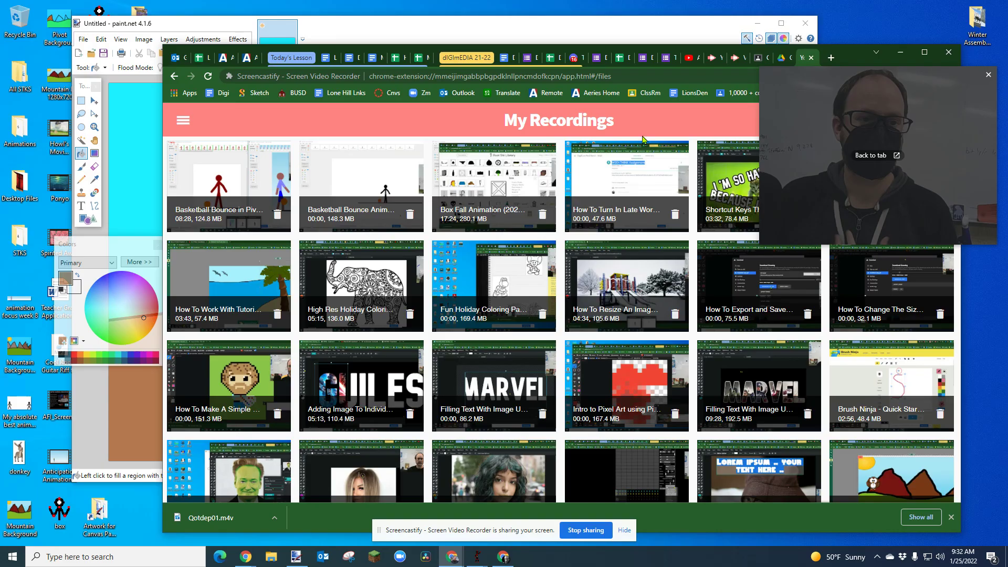
left_click(216, 19)
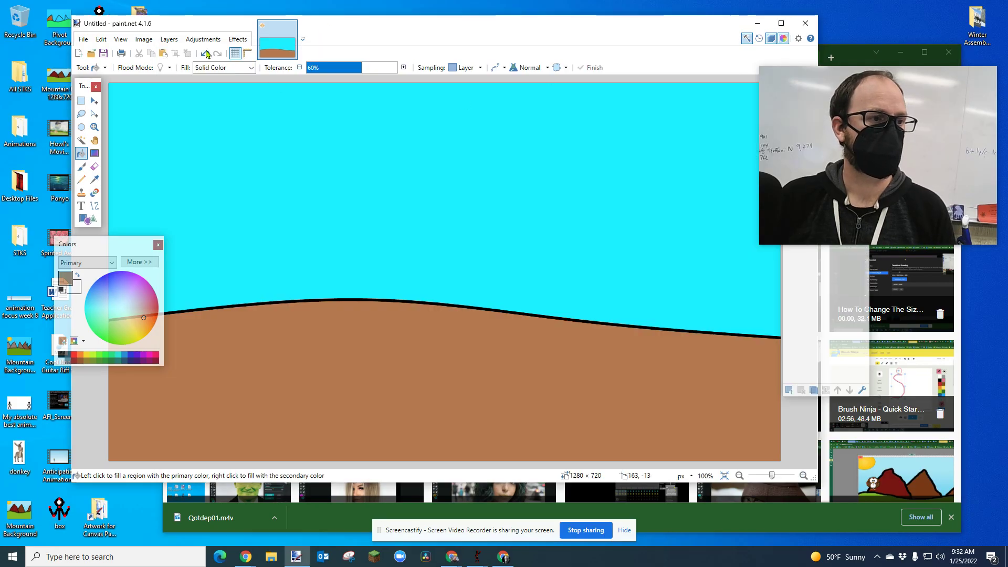
mouse_move(454, 34)
left_mouse_down()
mouse_move(522, 33)
mouse_move(507, 28)
left_mouse_up()
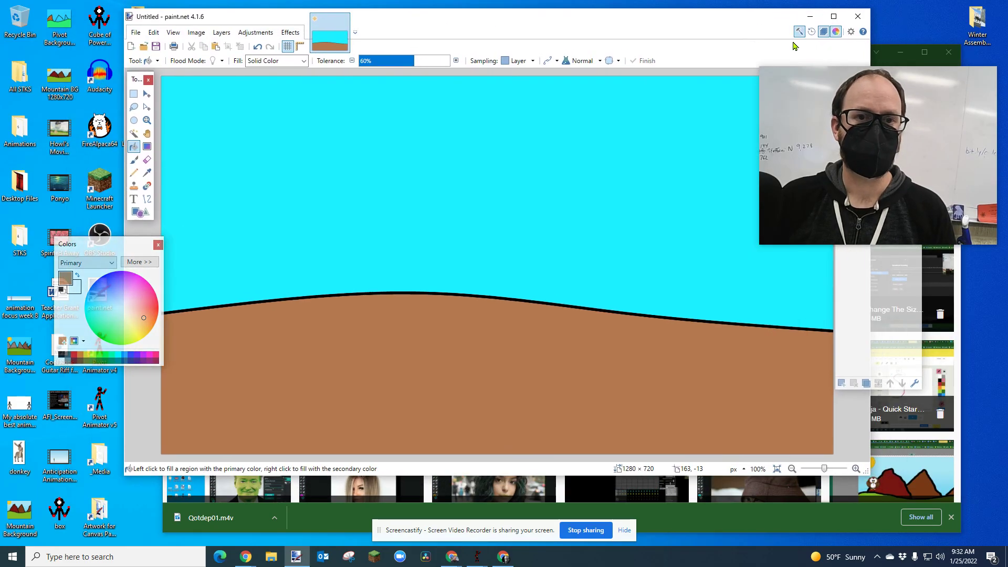
left_click(833, 16)
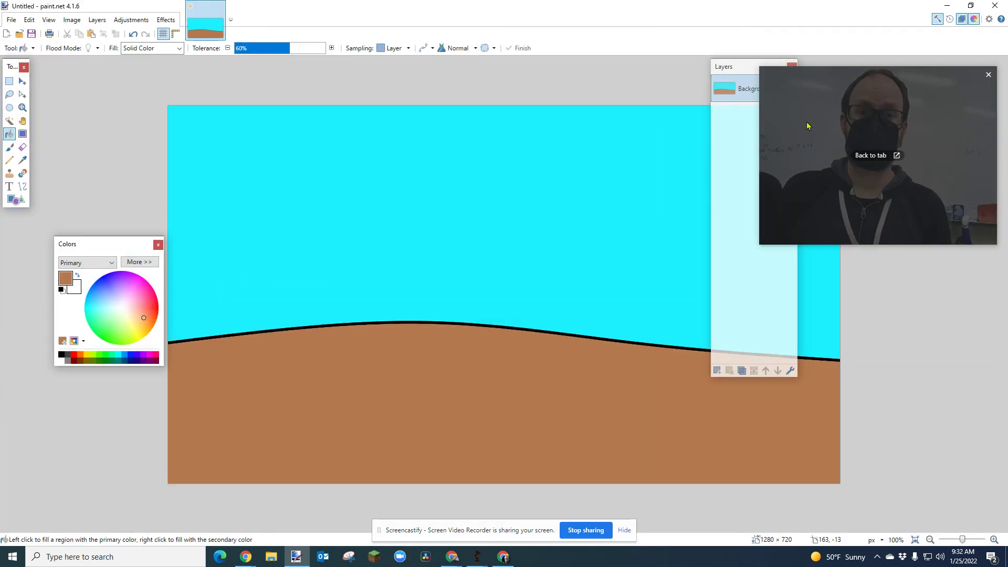
left_click_drag(808, 126, 805, 163)
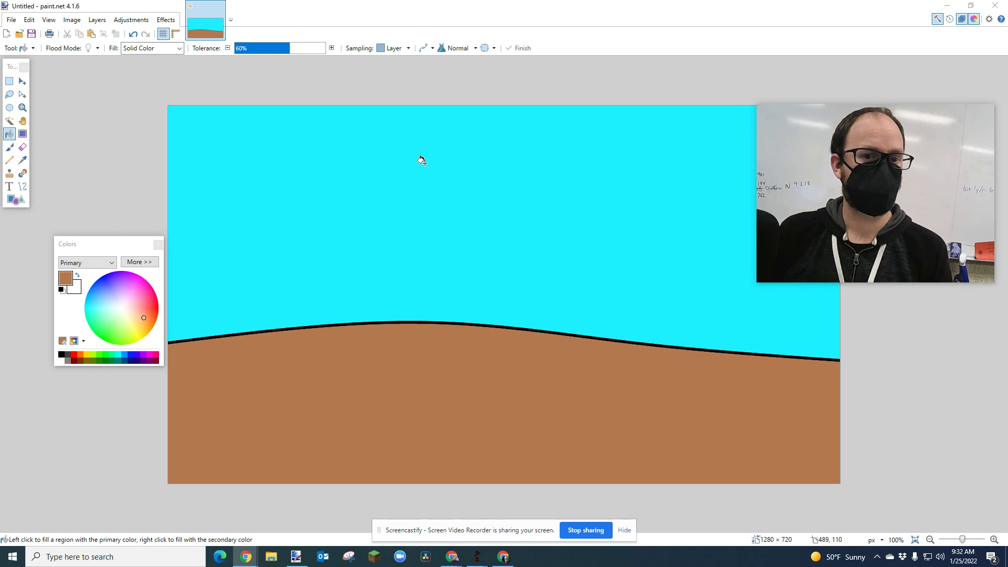
Step: Save the drawing in the Downloads folder as a JPEG named random background, at quality 80
left_click(11, 19)
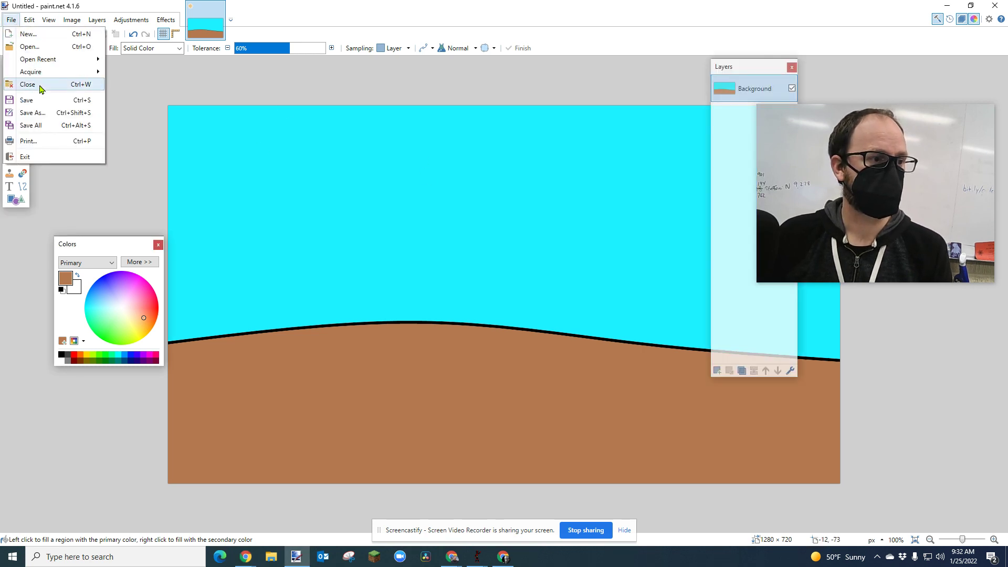
left_click(47, 113)
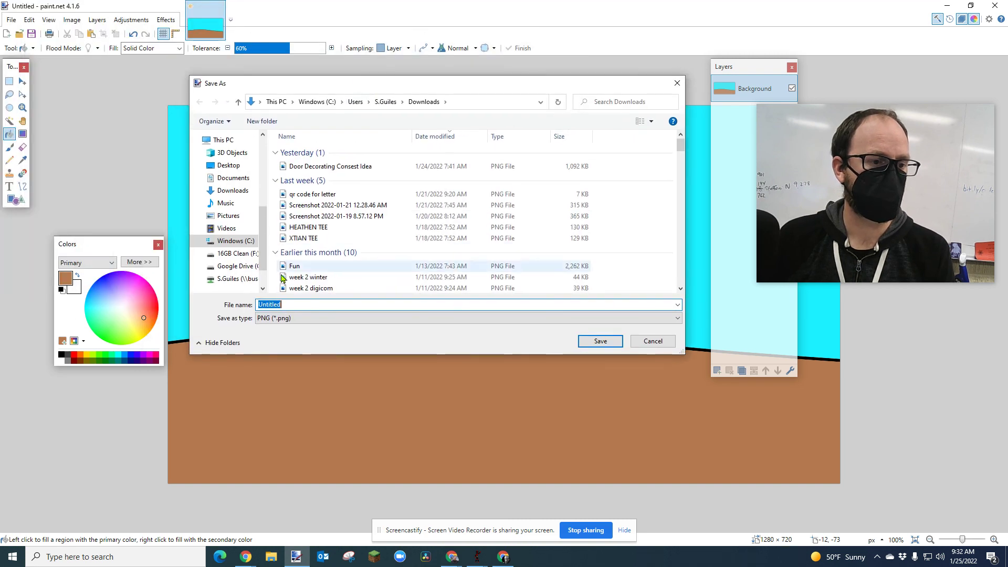
left_click(307, 319)
left_click(294, 352)
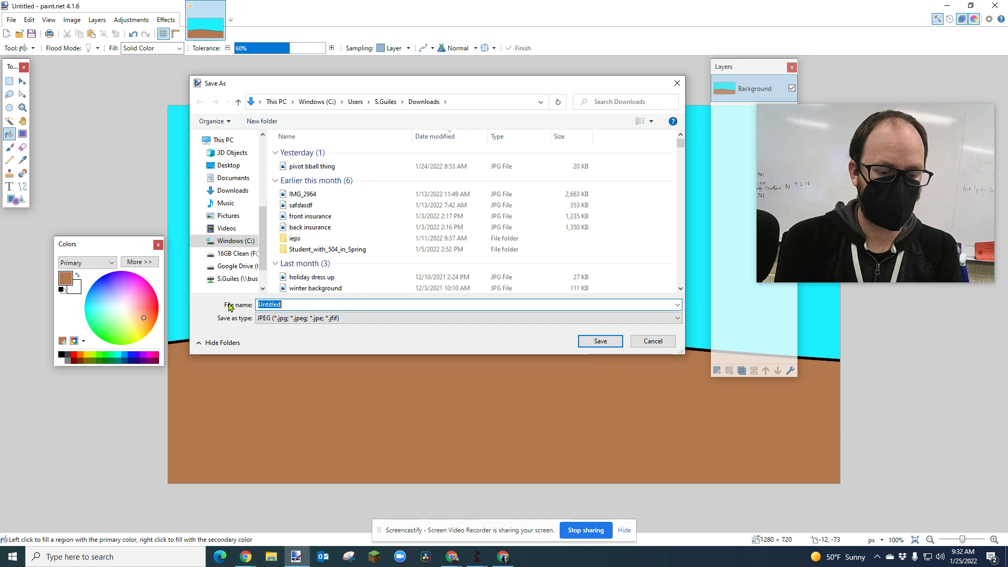
type("random background")
left_click(215, 192)
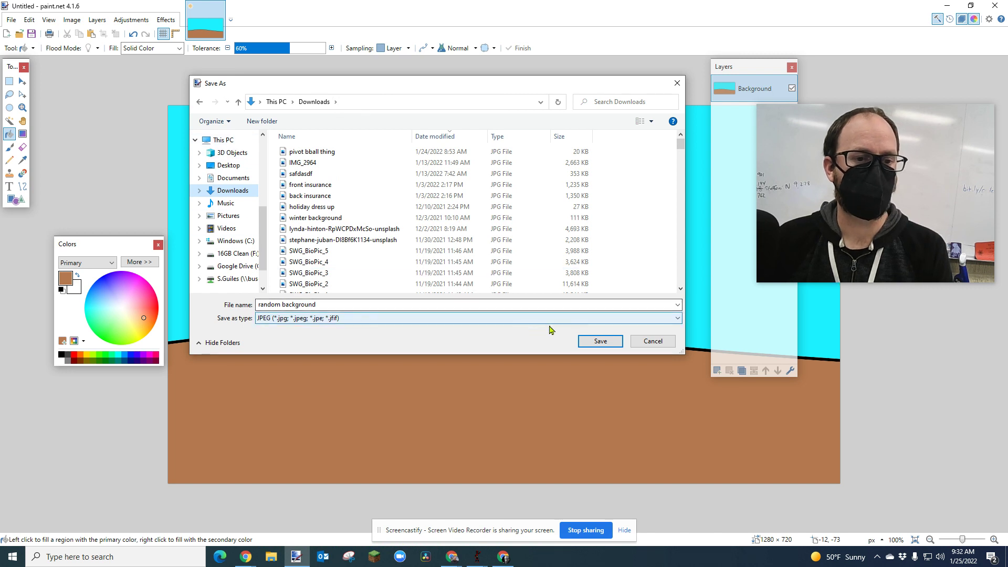
left_click(599, 342)
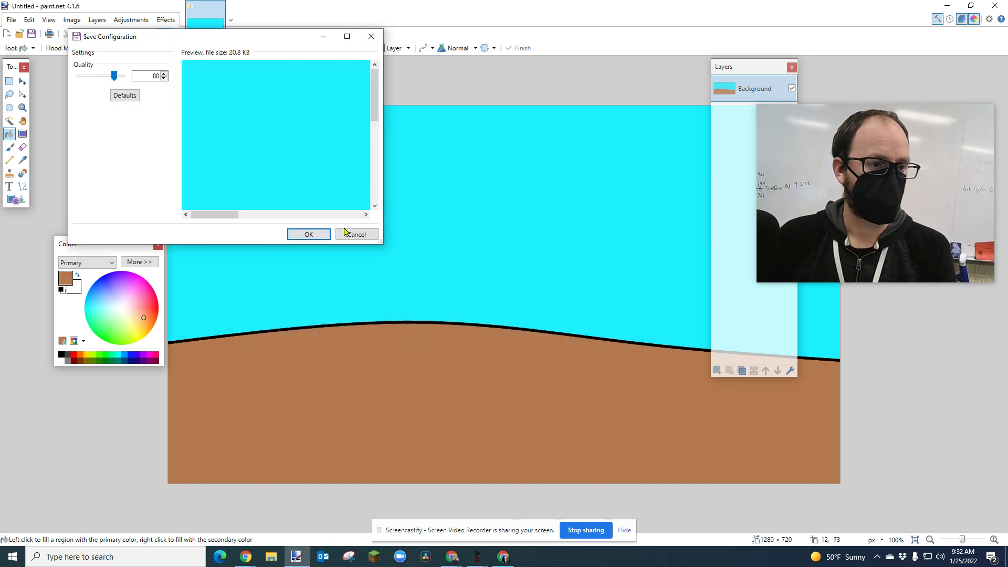
left_click(315, 234)
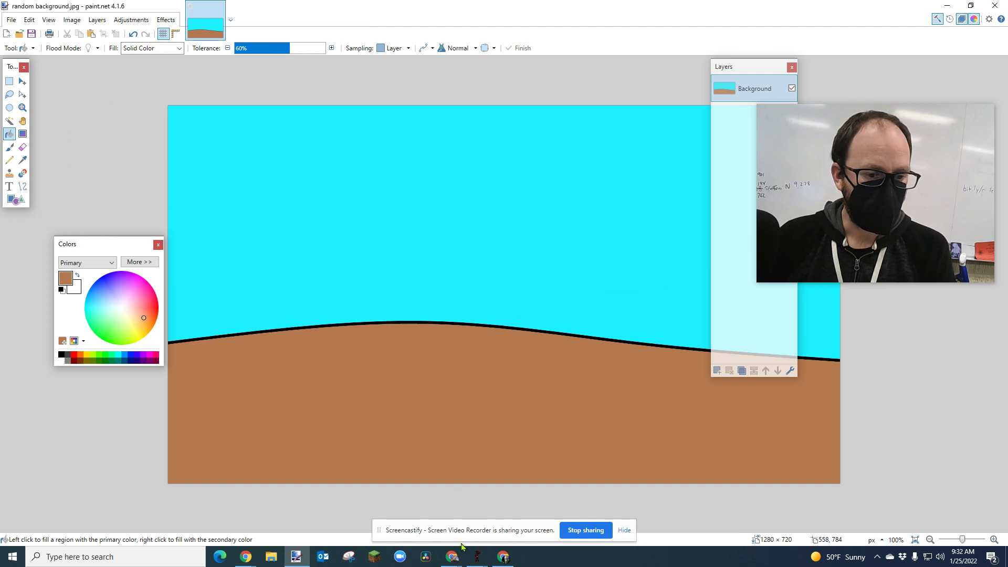
Step: Switch back to the basketball animation in Pivot Animator, load random background as frame 1's background image and delete the unused asdf background
left_click(477, 557)
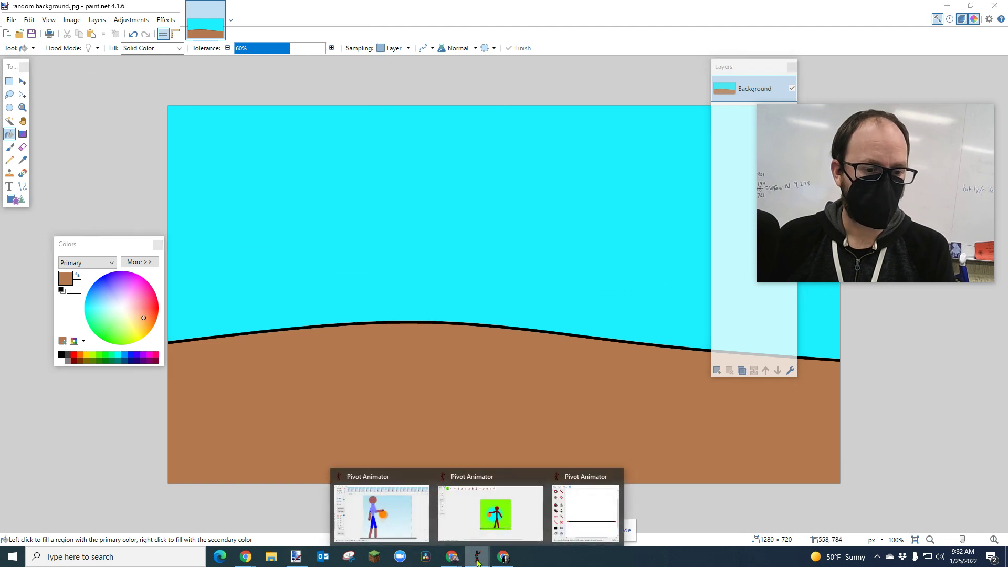
left_click(484, 523)
left_click(8, 18)
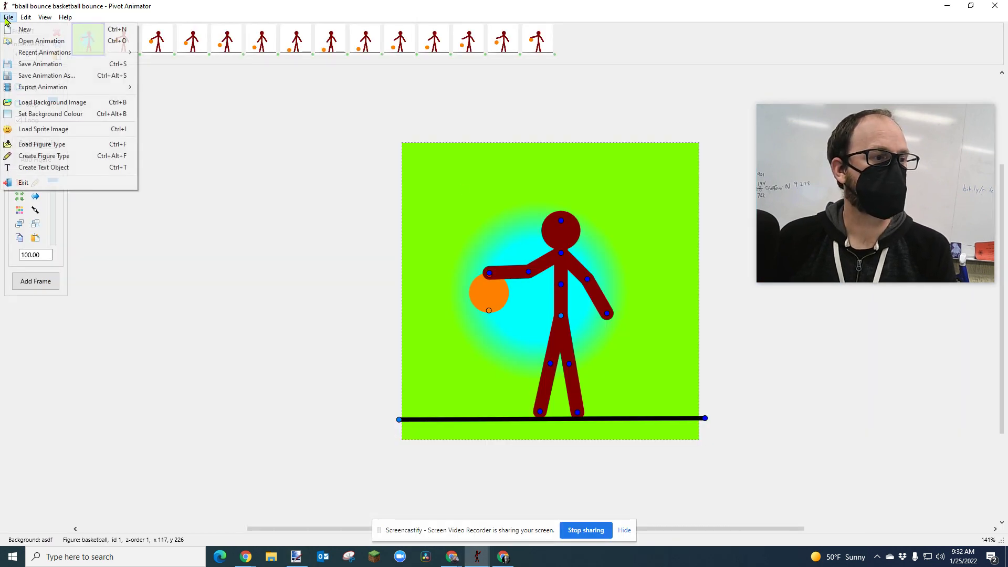
left_click(54, 107)
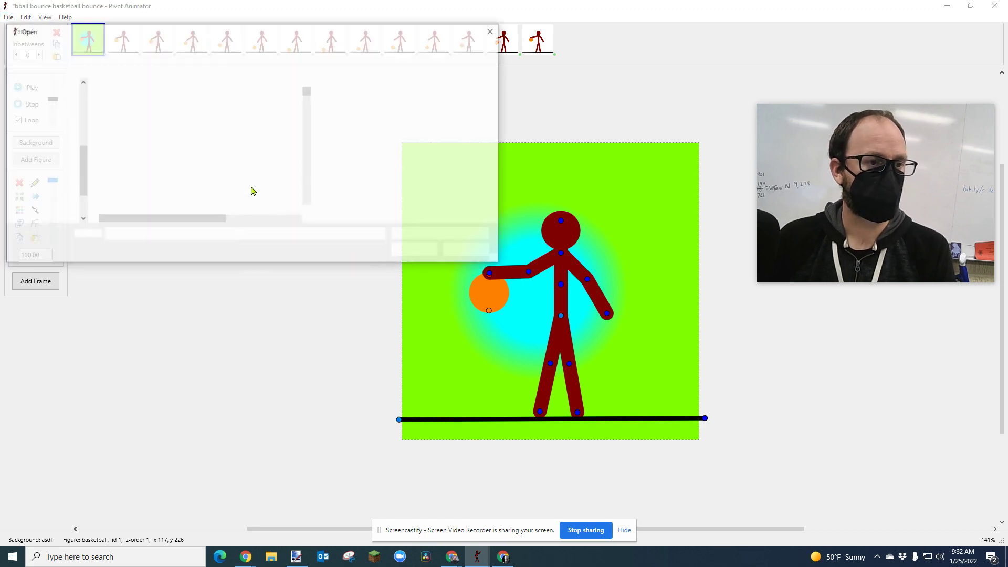
left_click(136, 98)
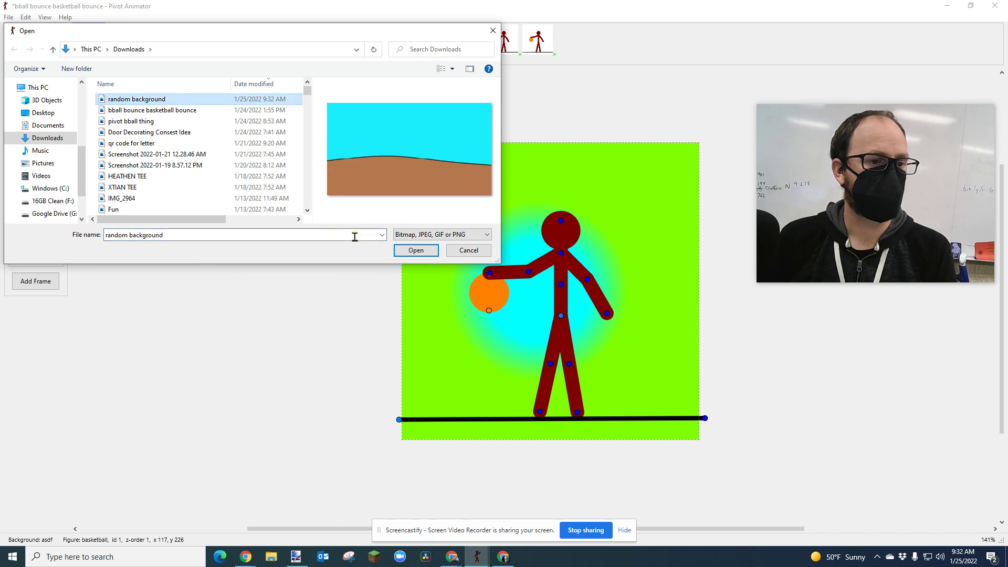
left_click(416, 250)
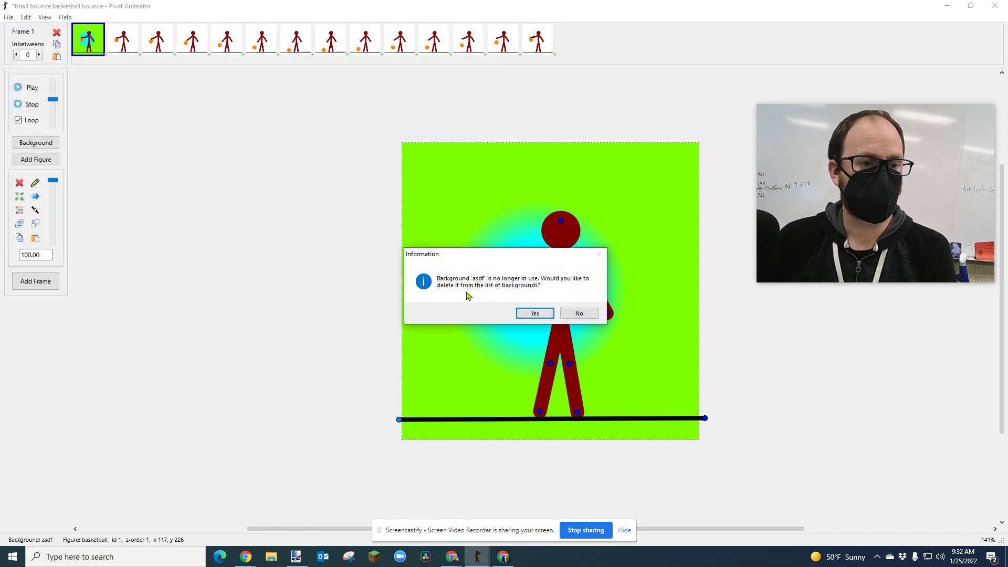
left_click(536, 314)
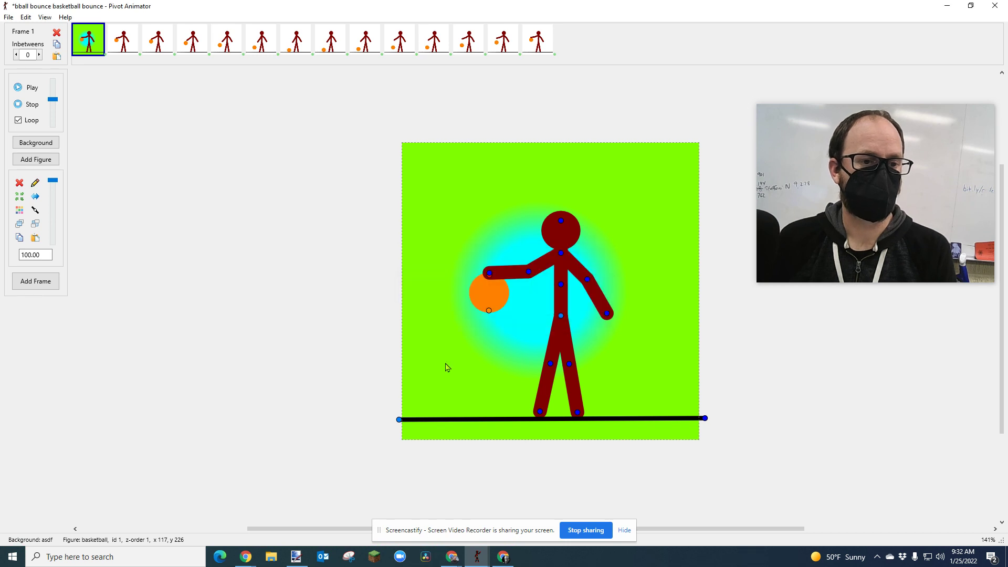
Step: Check the drawing's pixel dimensions in paint.net and return to the basketball animation in Pivot Animator
mouse_move(832, 130)
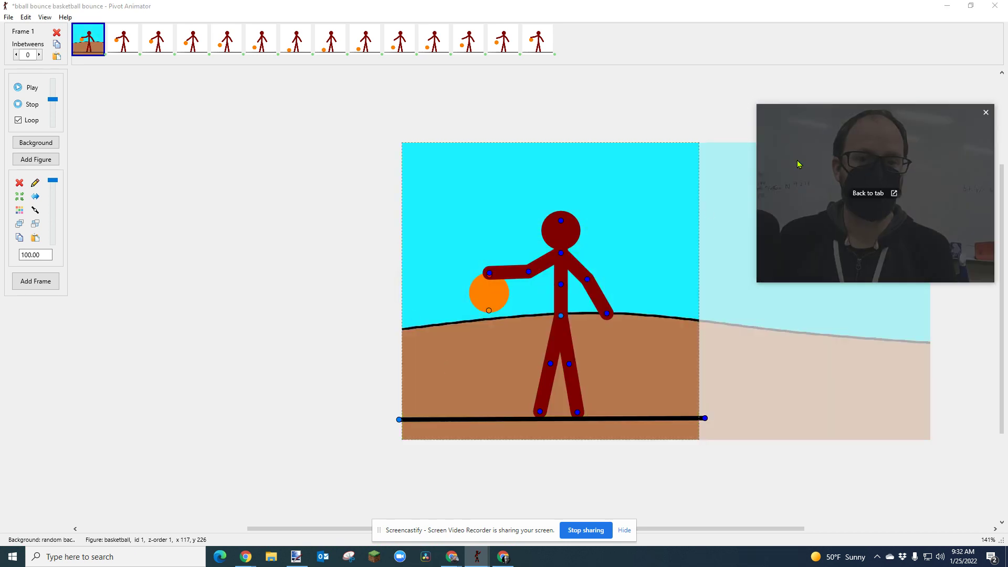
left_click_drag(798, 165, 794, 78)
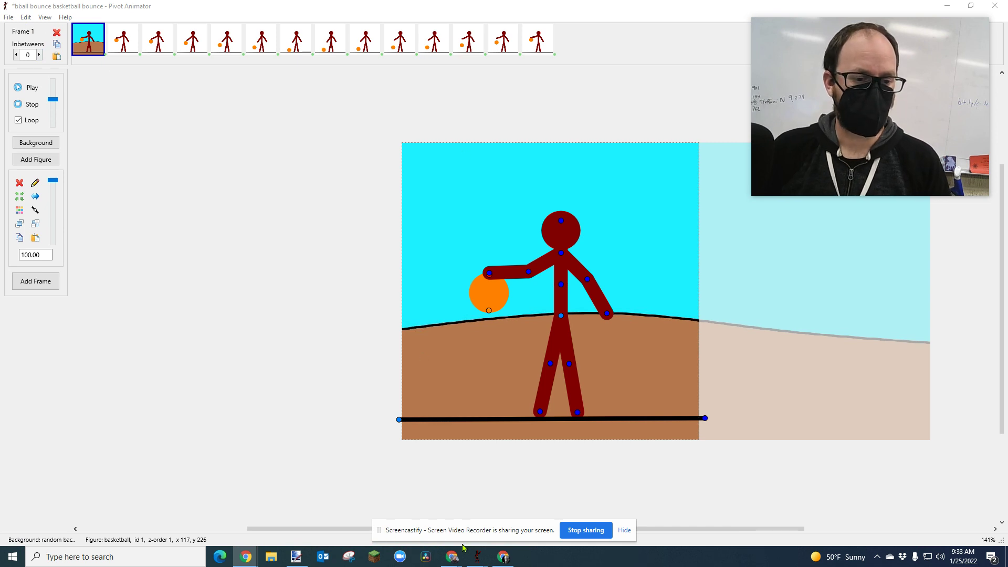
left_click(296, 557)
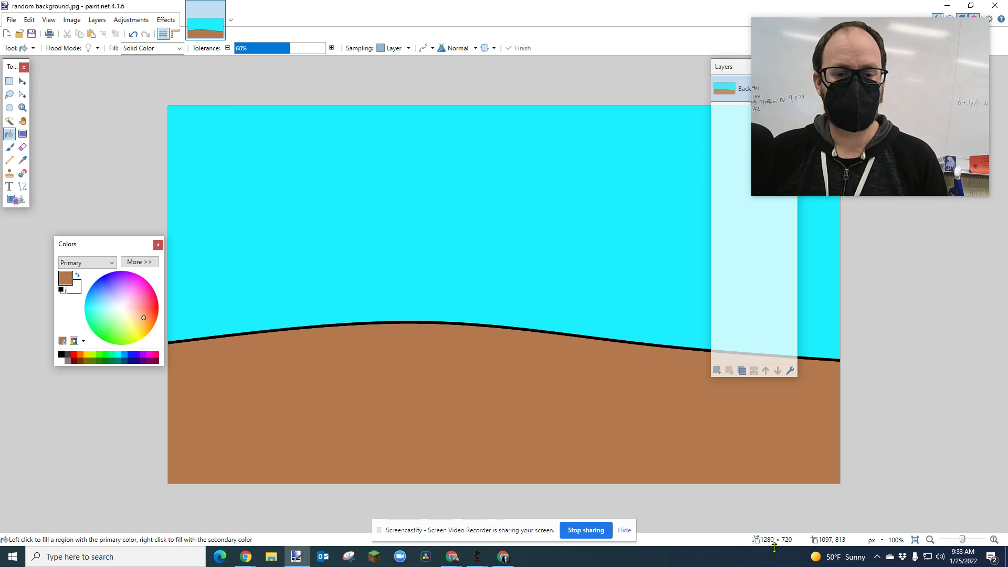
left_click(478, 558)
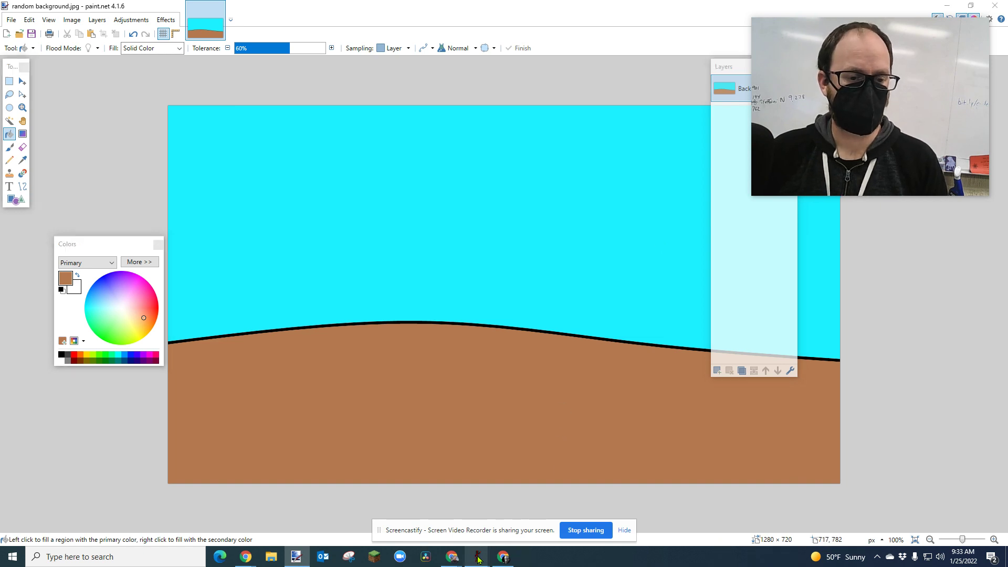
left_click(491, 504)
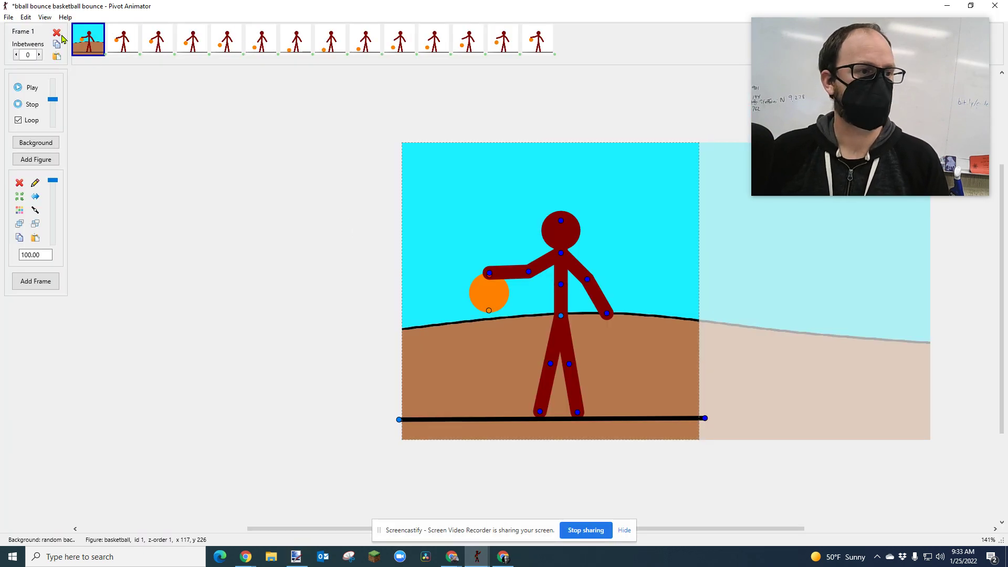
Step: Set the animation's dimensions to 1280 wide by 720 high in the options and apply the change
left_click(26, 17)
left_click(61, 109)
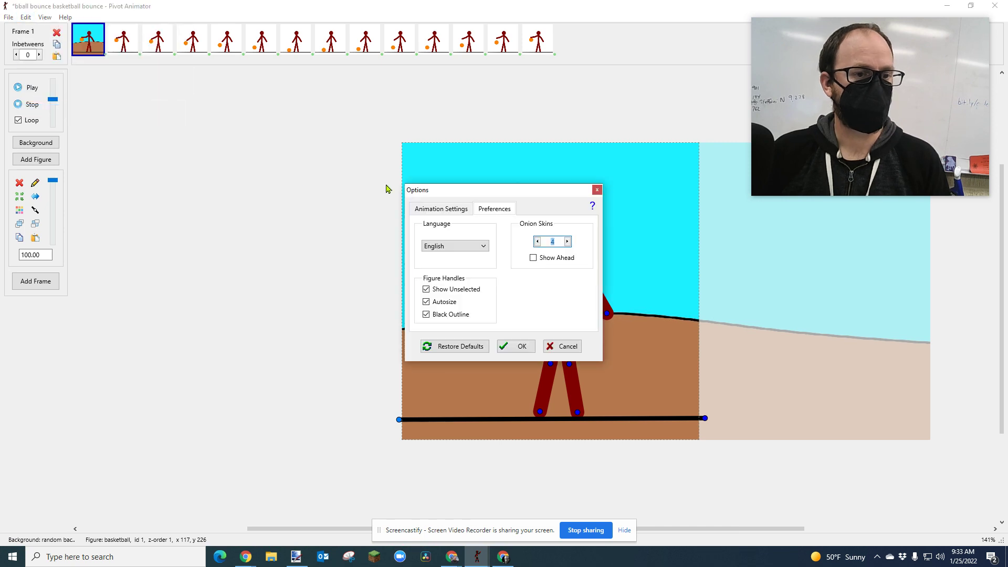
left_click(441, 209)
left_click(470, 240)
left_click_drag(471, 244, 439, 246)
type("1280")
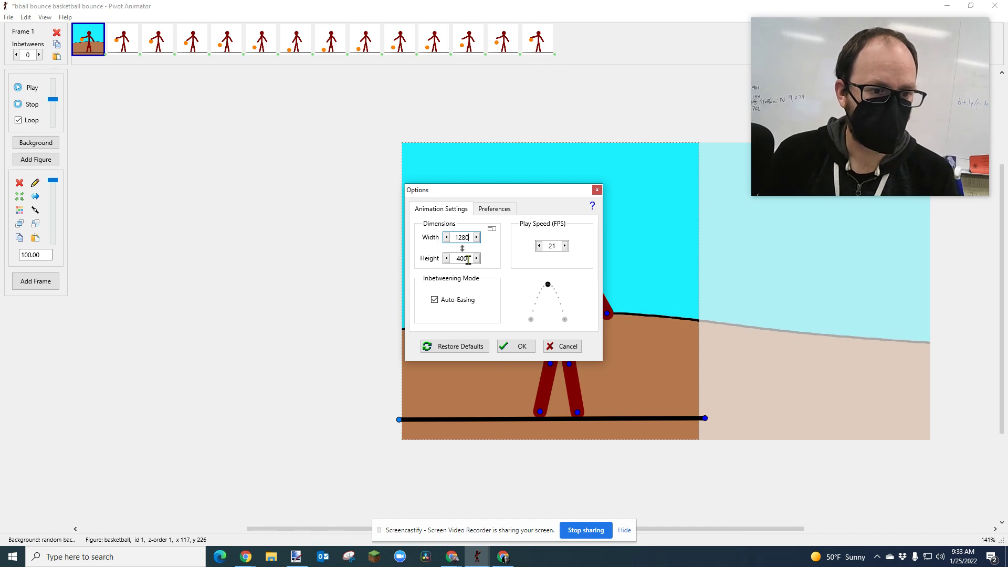
left_click_drag(469, 259, 453, 259)
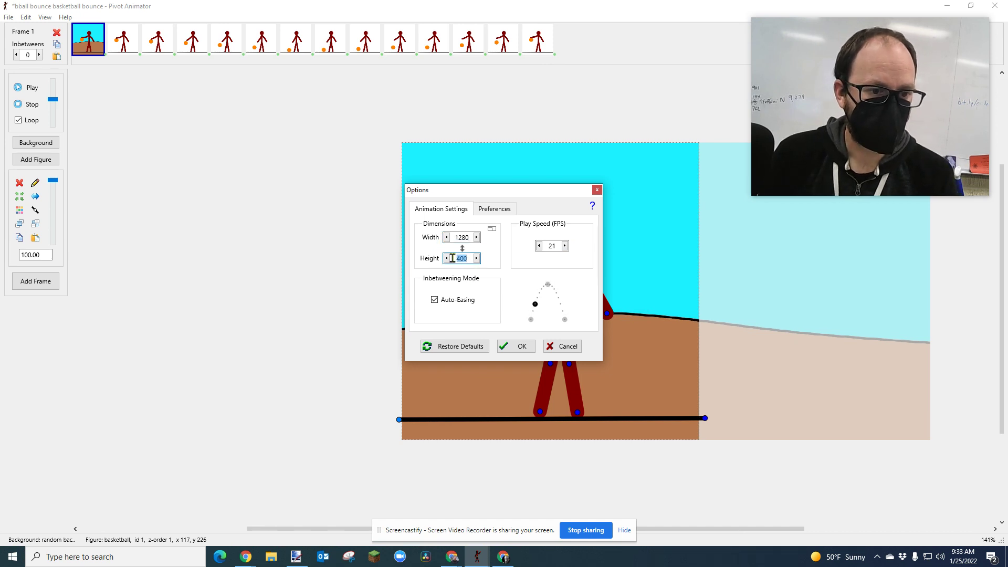
type("720")
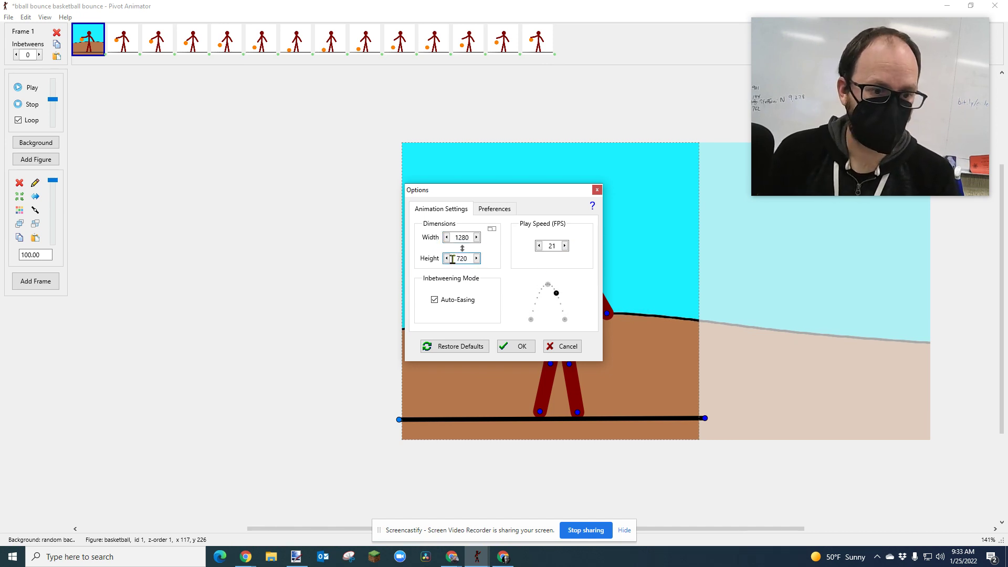
left_click(524, 346)
left_click(542, 315)
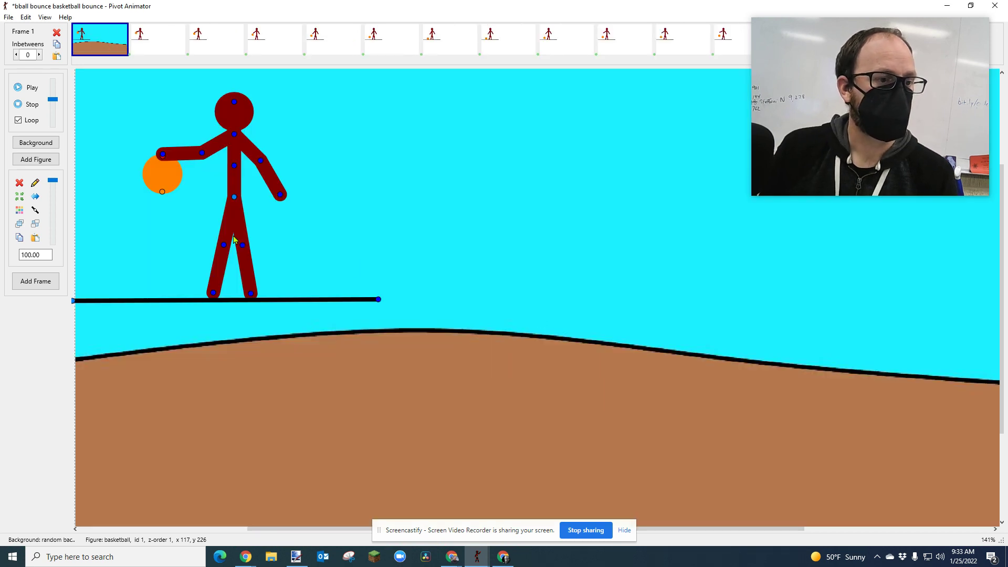
Step: Play the animation with the whole canvas in view to check the background across the frames, and stop playback
left_click_drag(861, 131, 924, 281)
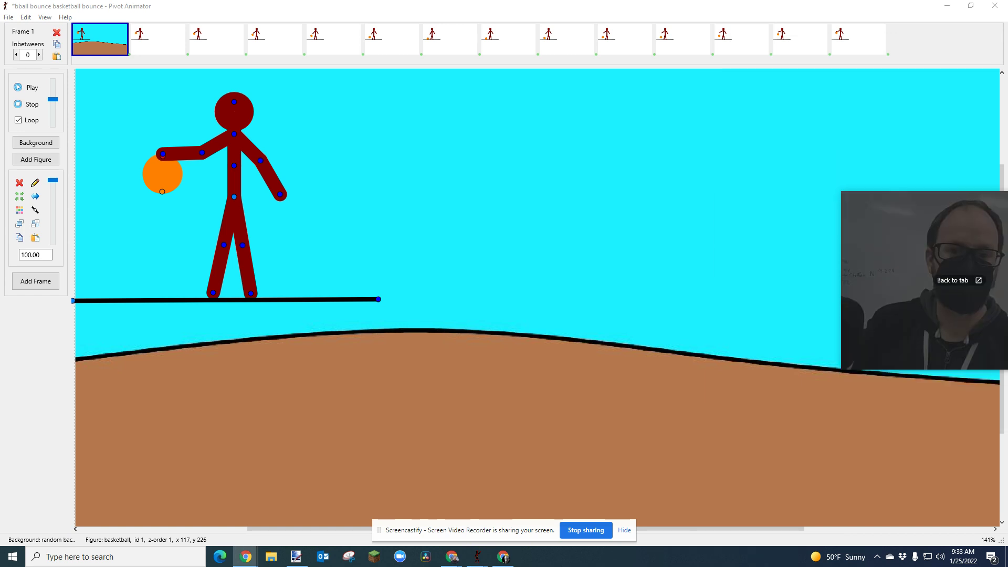
left_click_drag(899, 234, 772, 112)
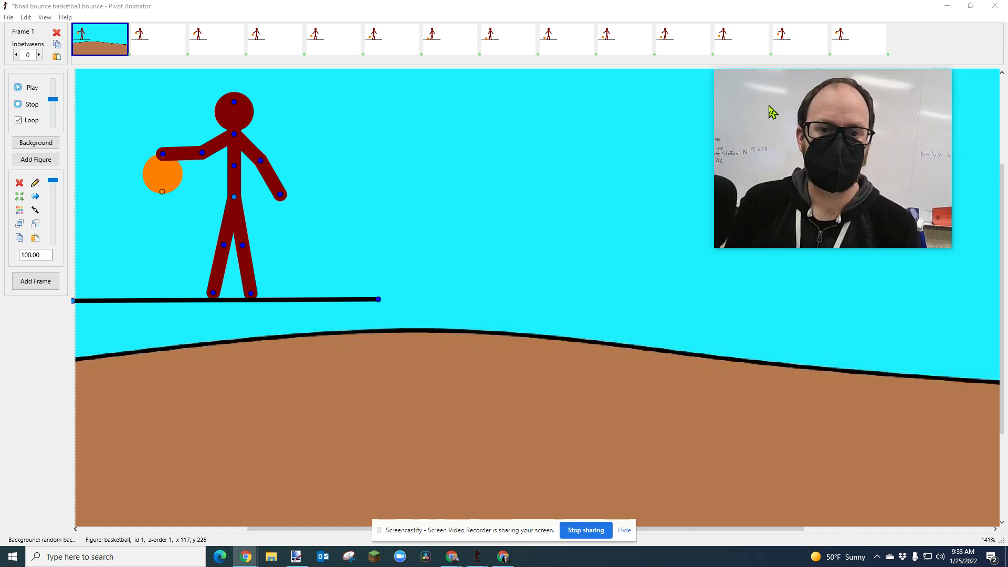
scroll(453, 340, "down", 5)
scroll(454, 340, "up", 1)
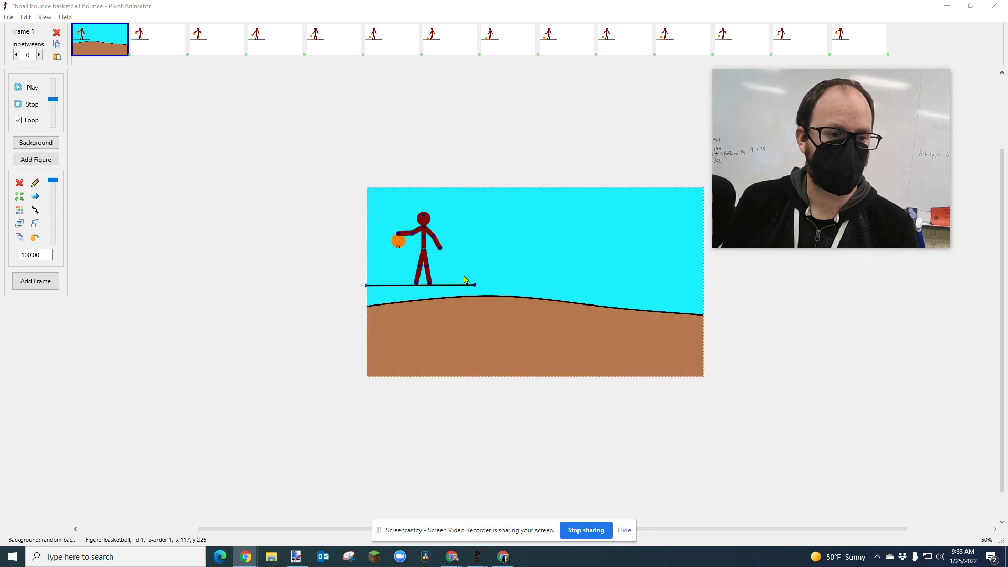
left_click(31, 88)
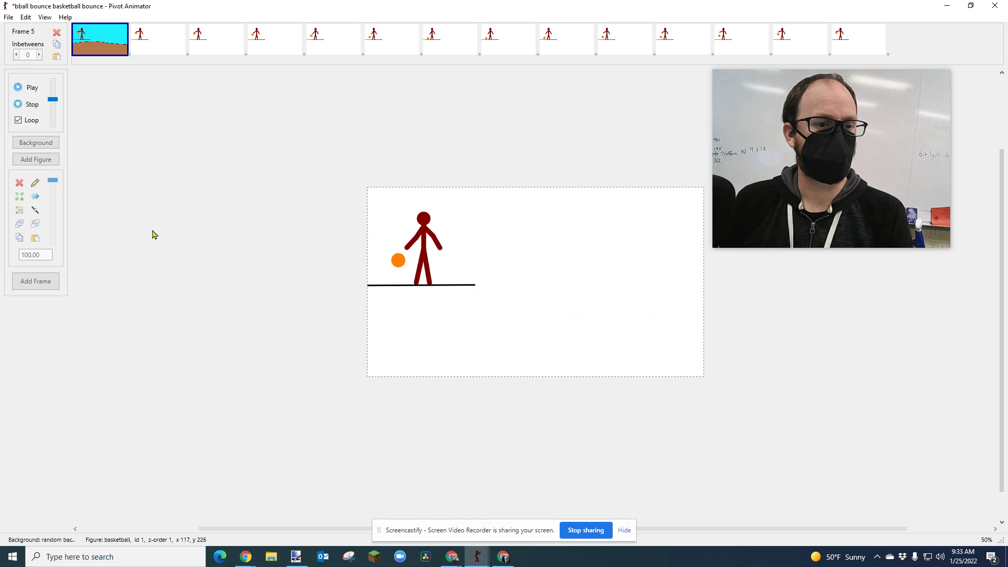
left_click(30, 104)
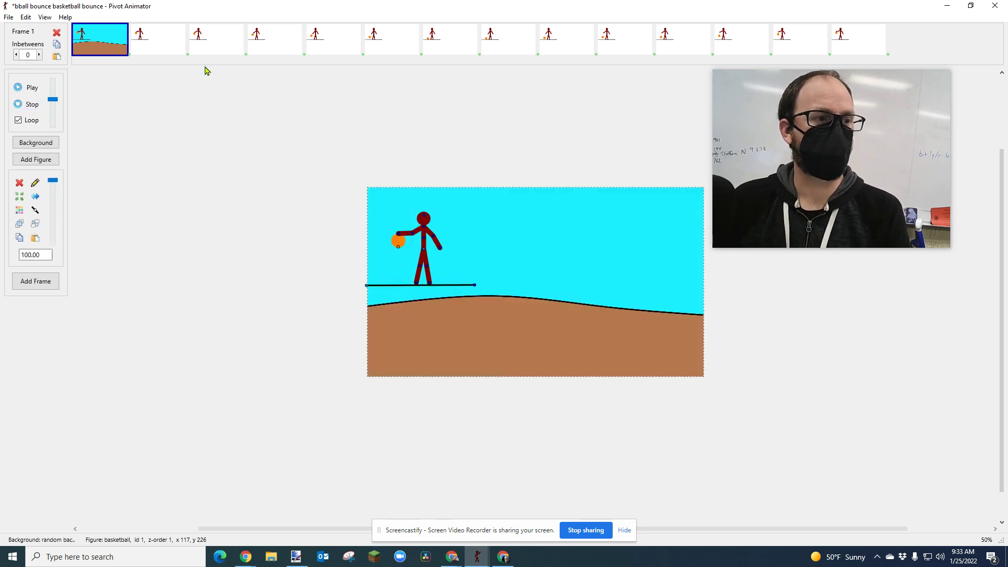
Step: Select frames 2 through 14 and set the random background image as the background of all selected frames
left_click(161, 46)
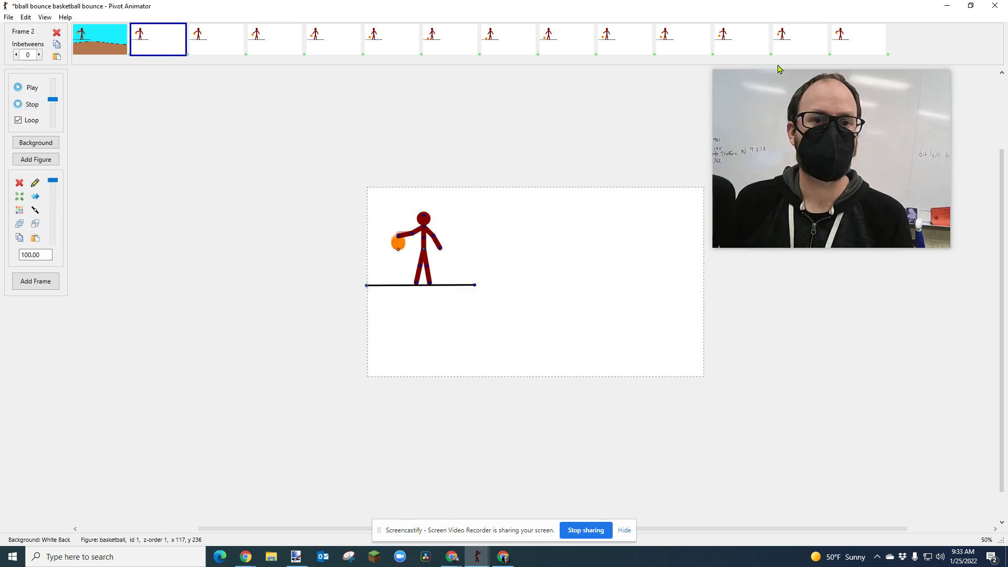
left_click(869, 47, "shift")
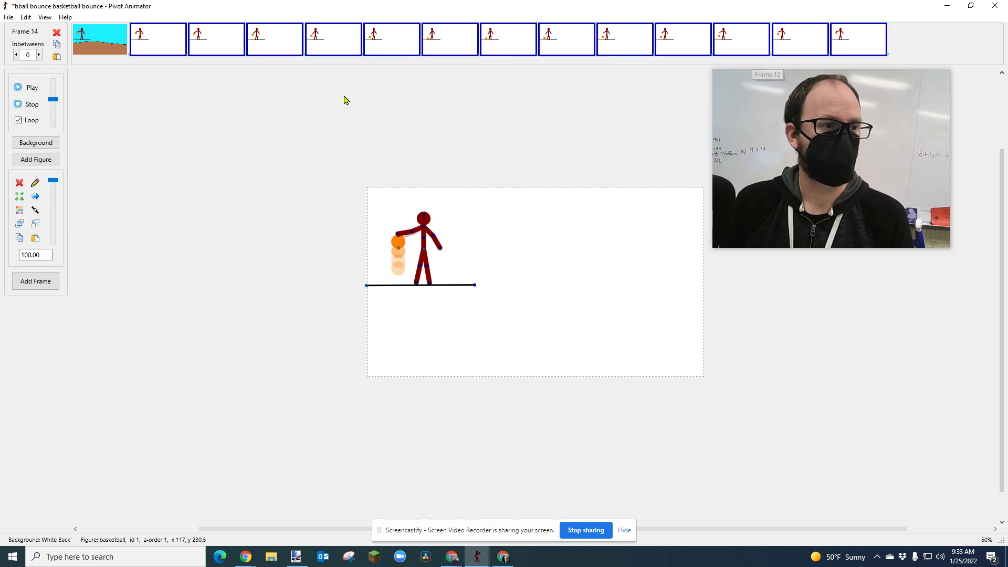
left_click(31, 152)
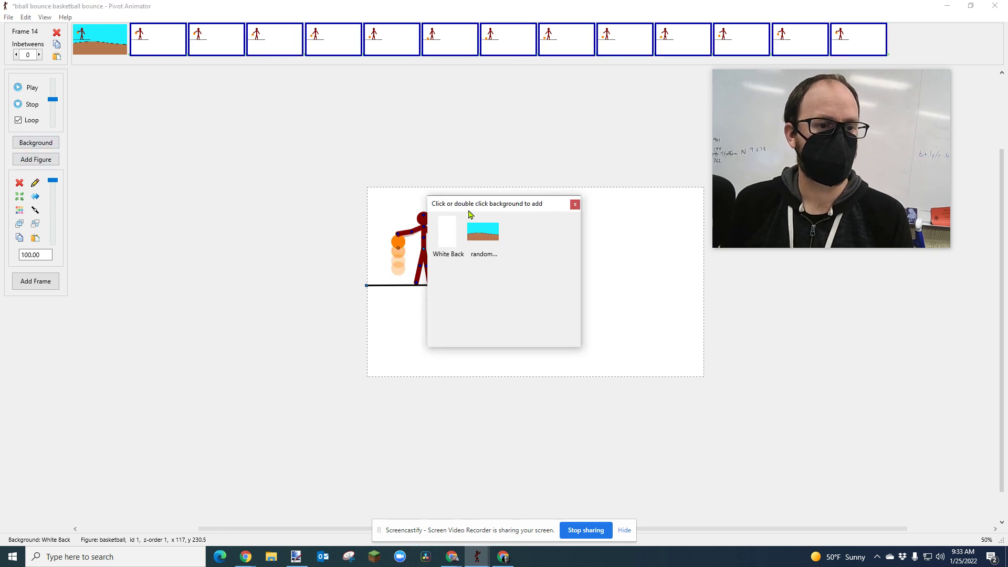
left_click(483, 233)
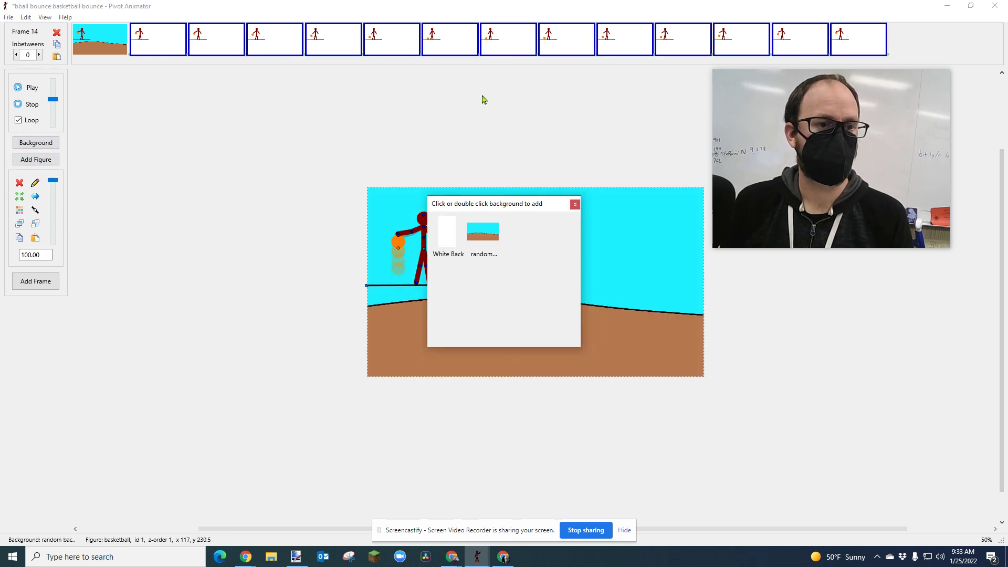
left_click(396, 43)
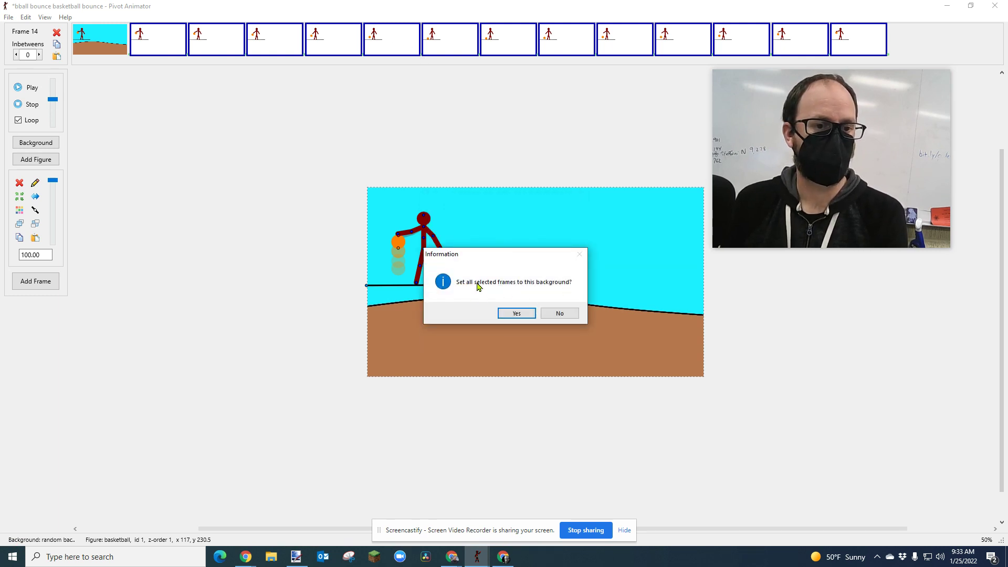
left_click(516, 313)
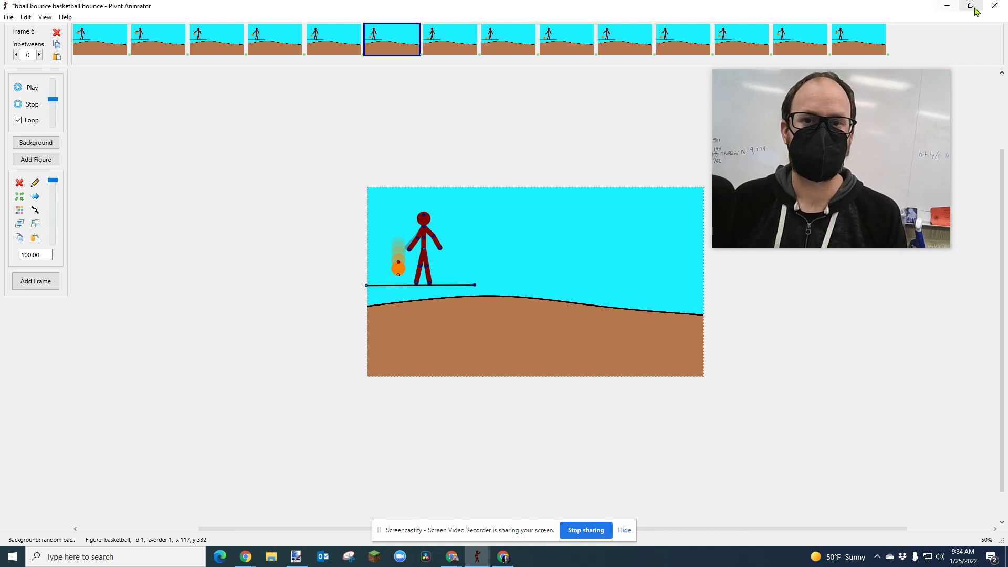
Step: Close the basketball animation in Pivot Animator without saving the project
left_click(995, 6)
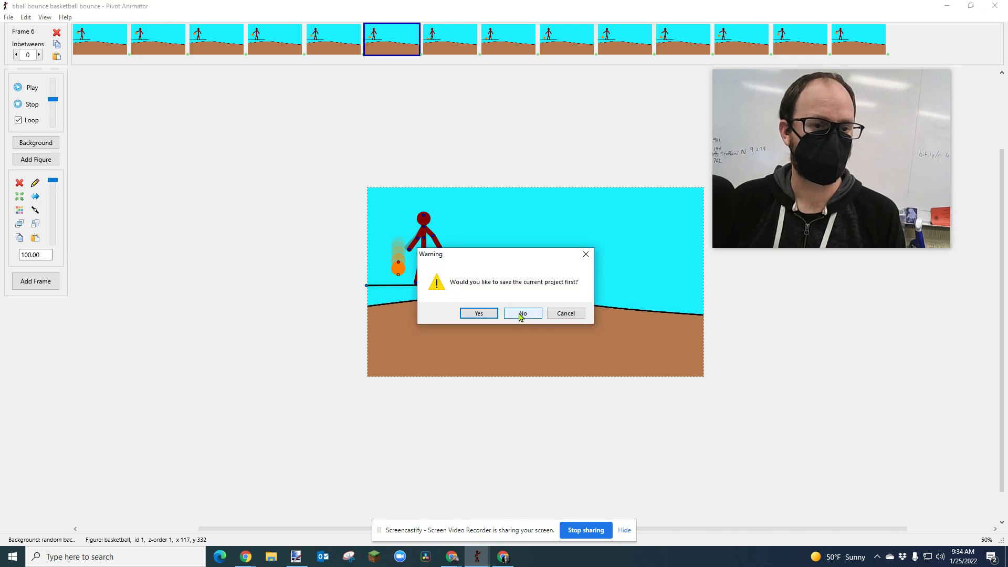
left_click(523, 314)
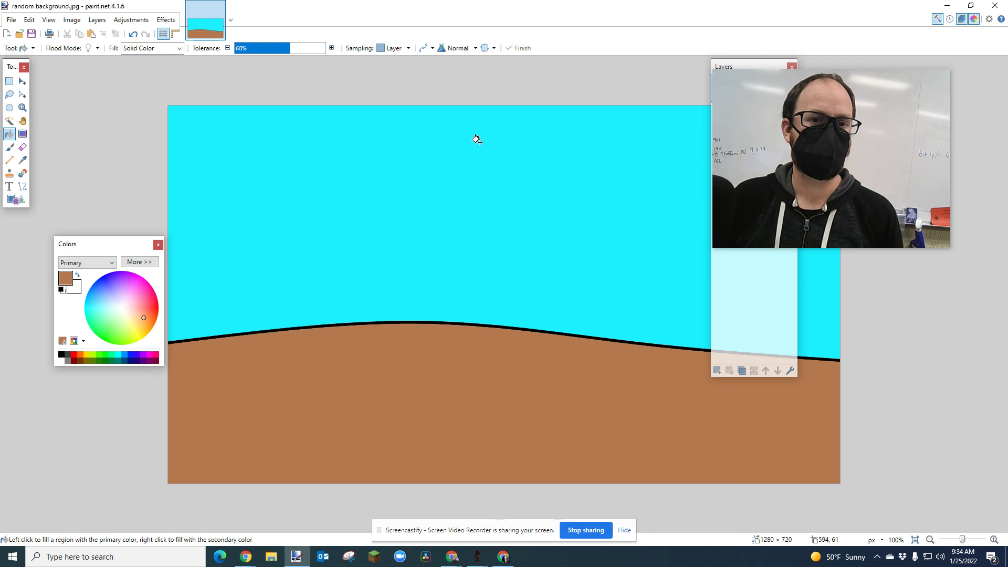
Step: Move paint.net's Layers window so that its layer list is uncovered above the drawing
mouse_move(840, 95)
left_click_drag(749, 107, 785, 94)
left_click_drag(722, 73, 664, 62)
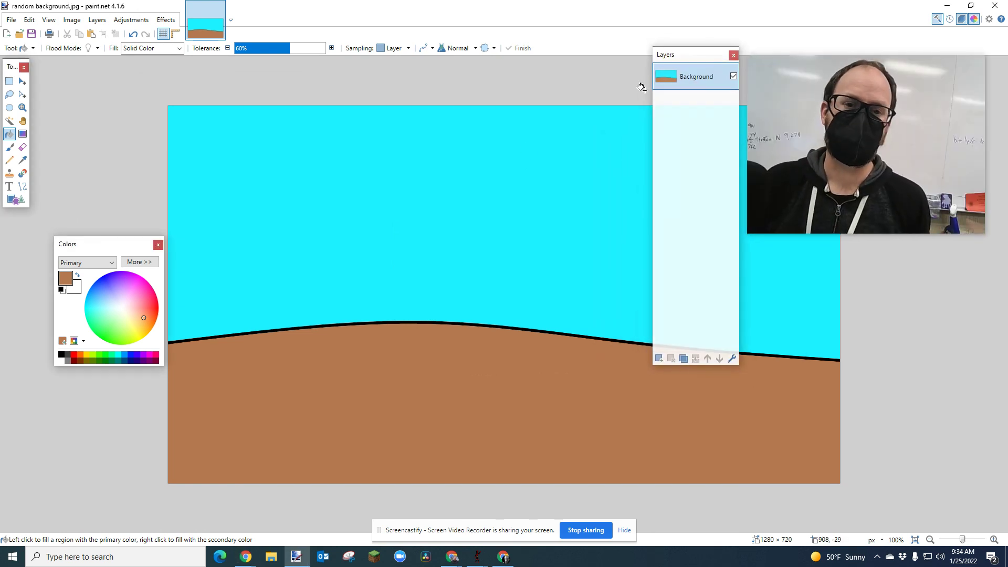